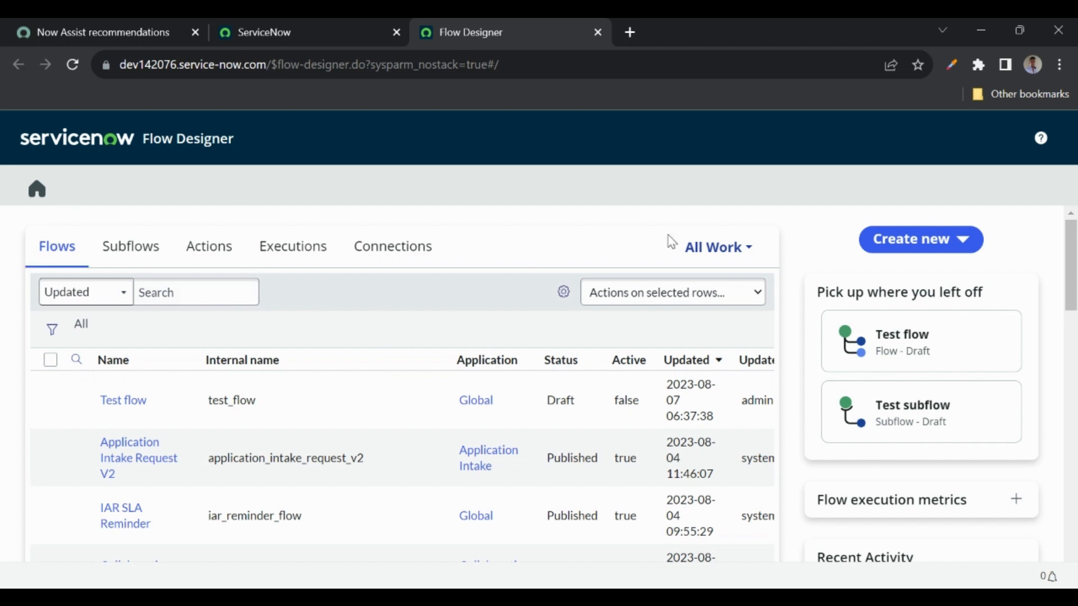
# - Filter the flows to those created by me, and look over the flow list, recent activity and resources
pyautogui.click(733, 260)
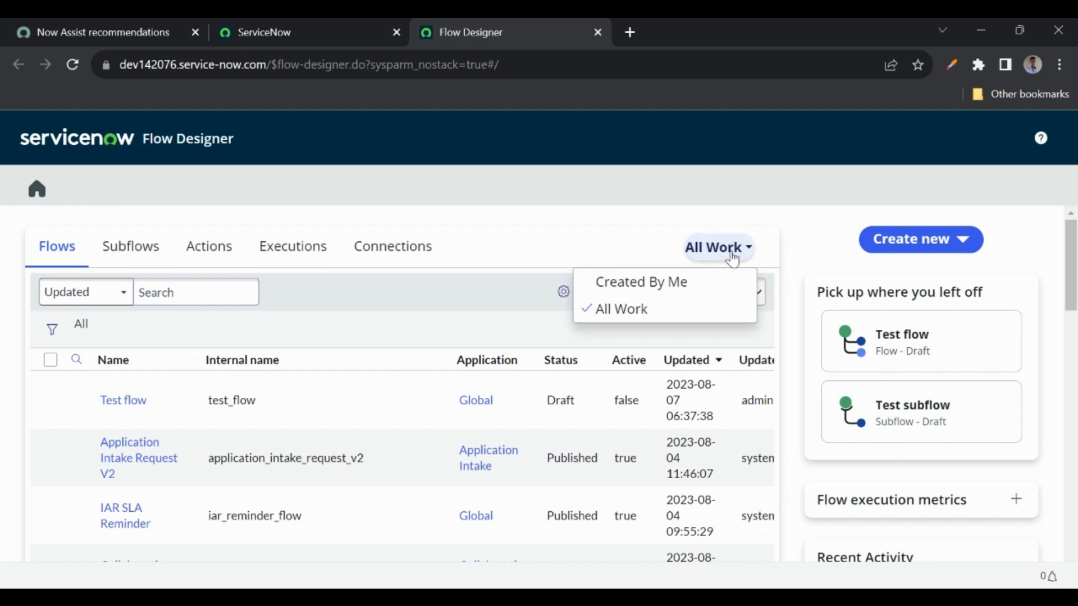
pyautogui.click(632, 284)
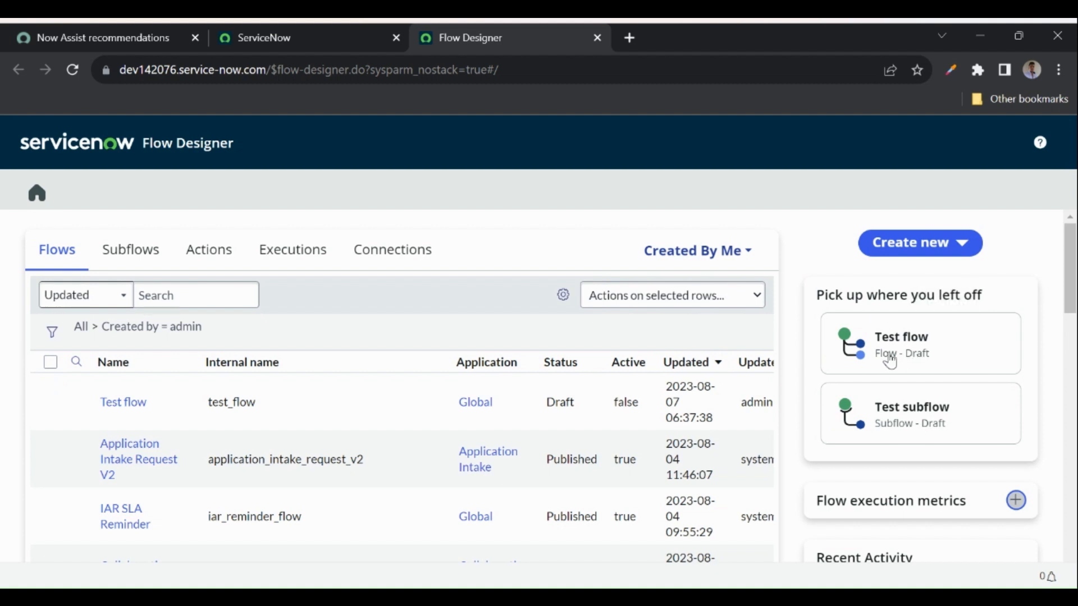
pyautogui.scroll(-3, 892, 402)
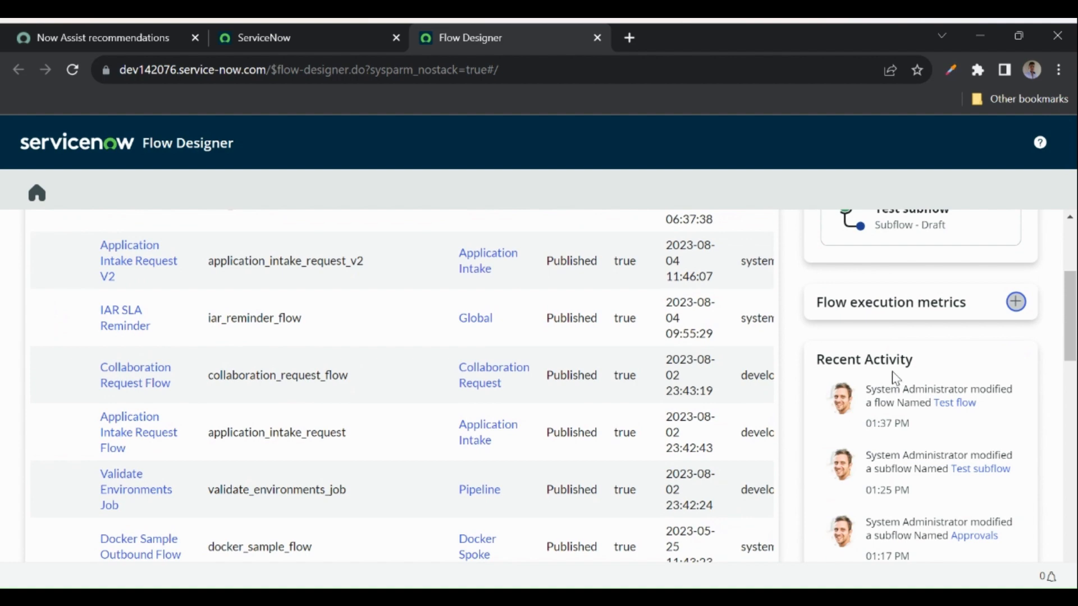
pyautogui.scroll(-4, 927, 444)
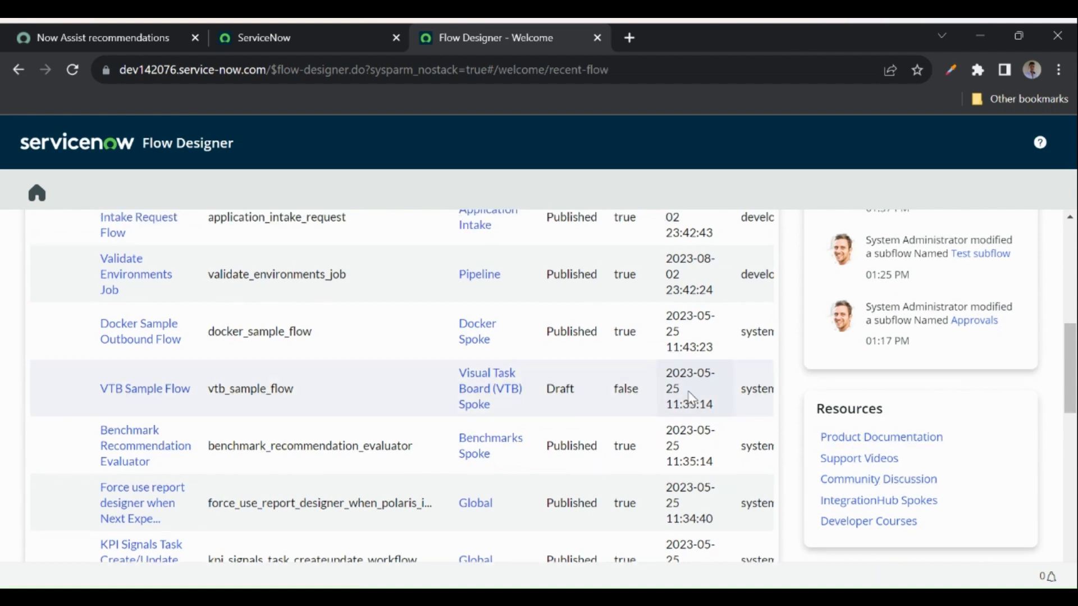
pyautogui.scroll(2, 522, 377)
pyautogui.scroll(5, 524, 378)
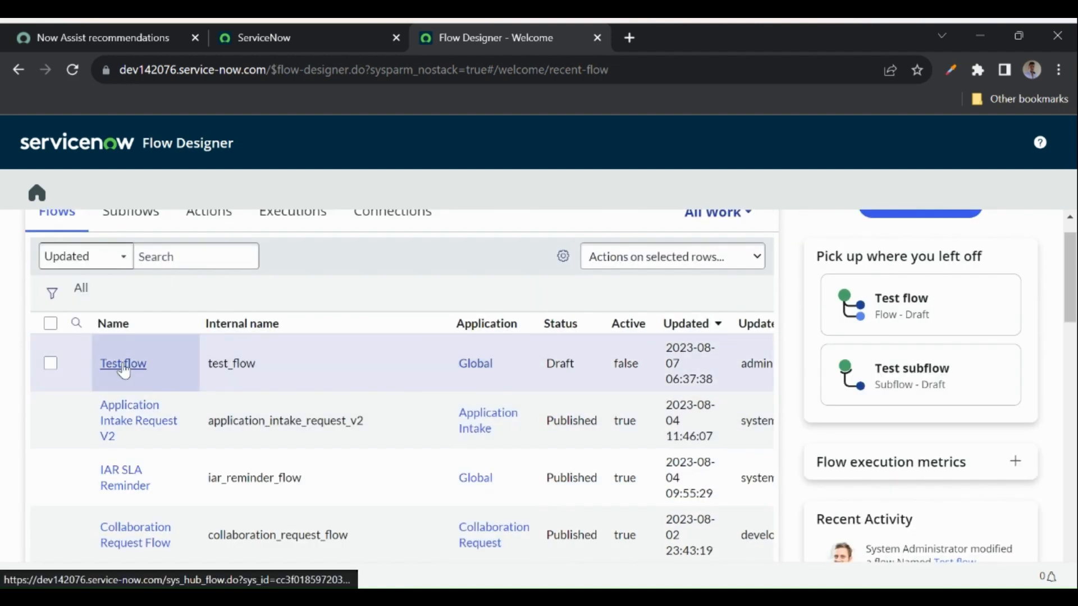
# - Open Test flow from the flow list and review its Service Catalog trigger and actions
pyautogui.click(124, 365)
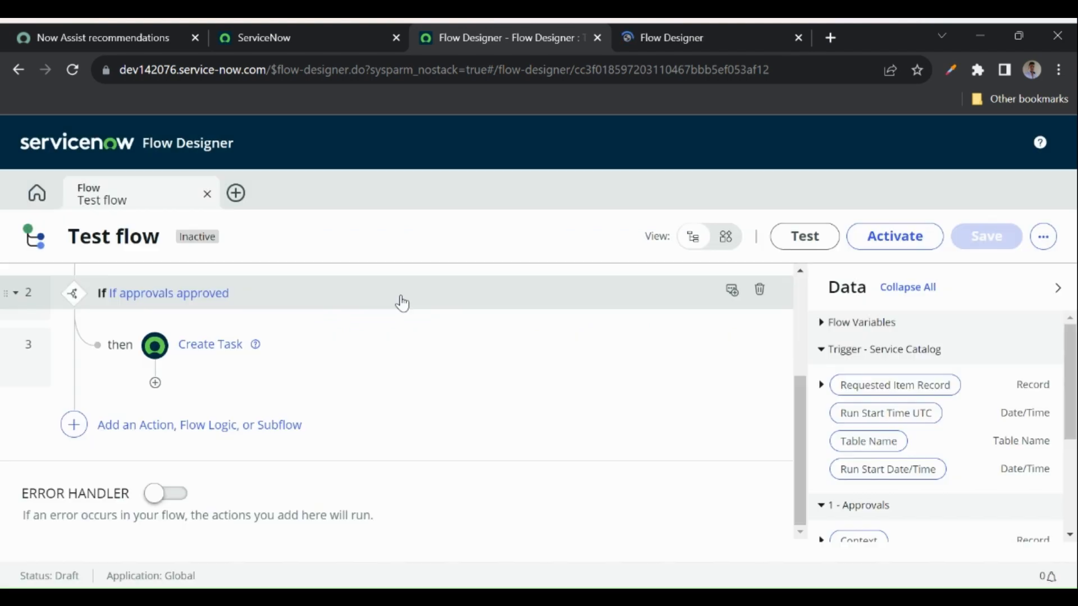
pyautogui.scroll(3, 357, 356)
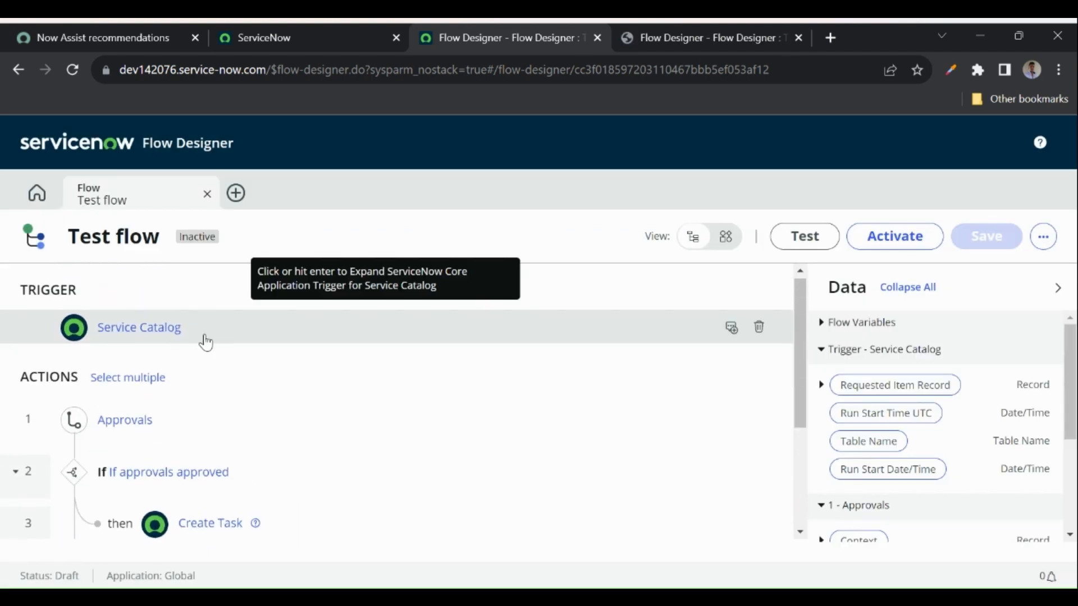
pyautogui.scroll(-1, 205, 342)
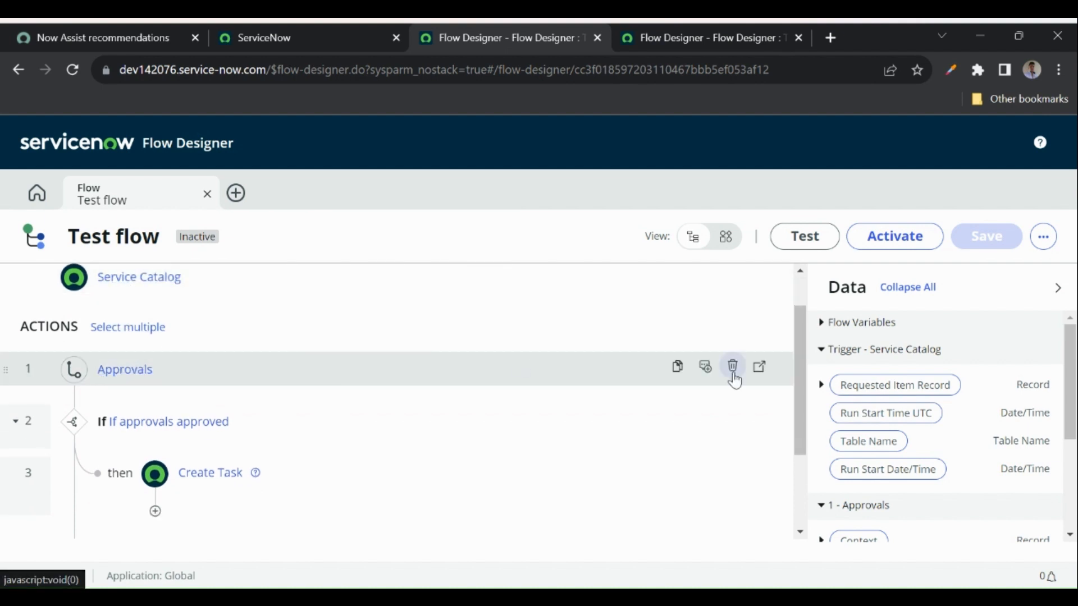
# - Open the Approvals subflow from the first action of Test flow and switch it to diagram view
pyautogui.click(760, 367)
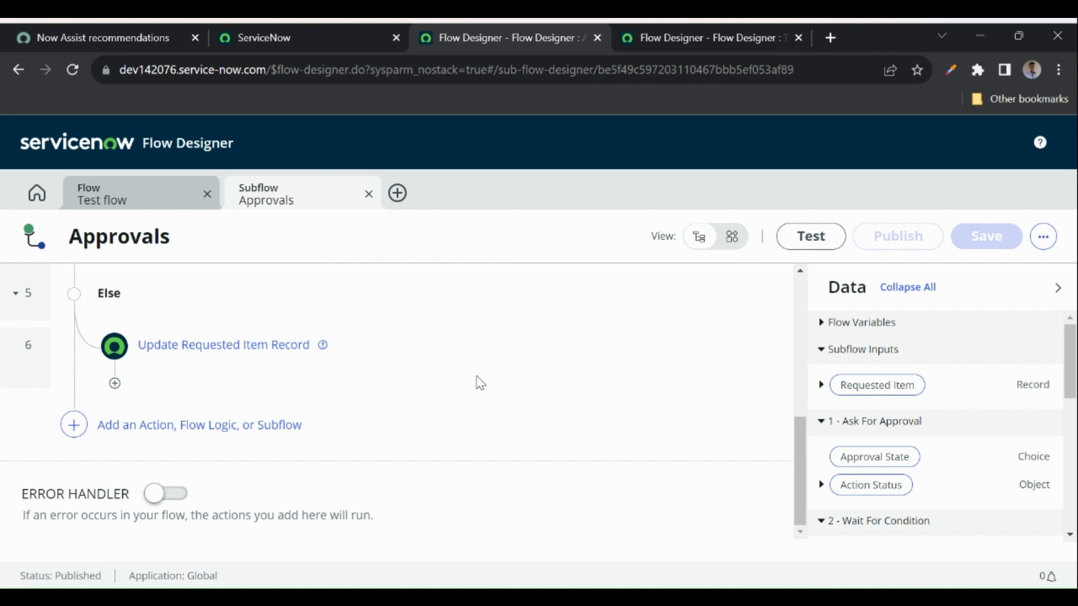
pyautogui.scroll(1, 429, 383)
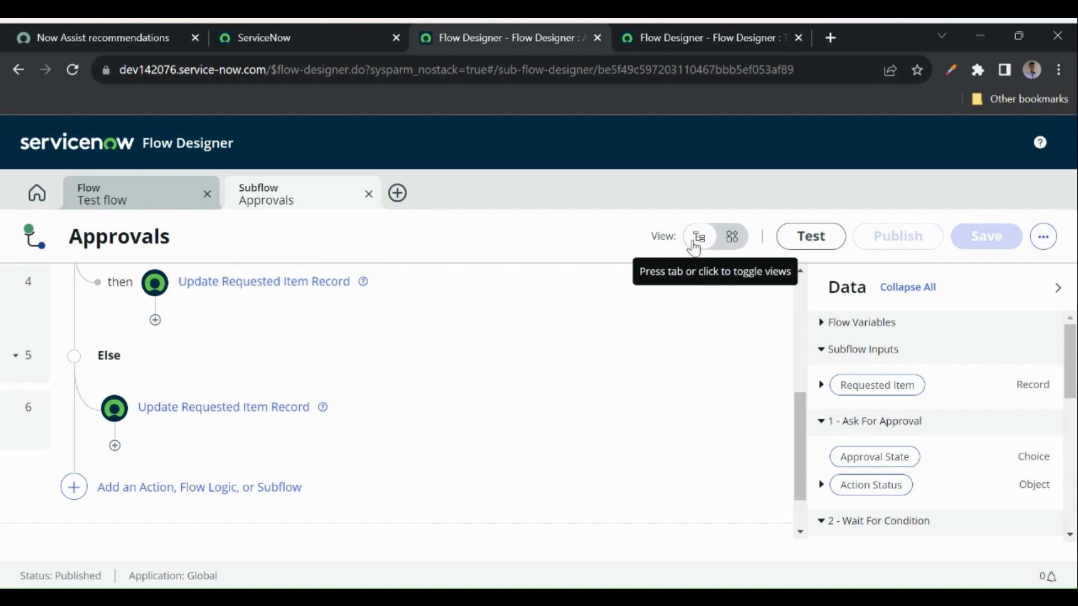
pyautogui.click(730, 236)
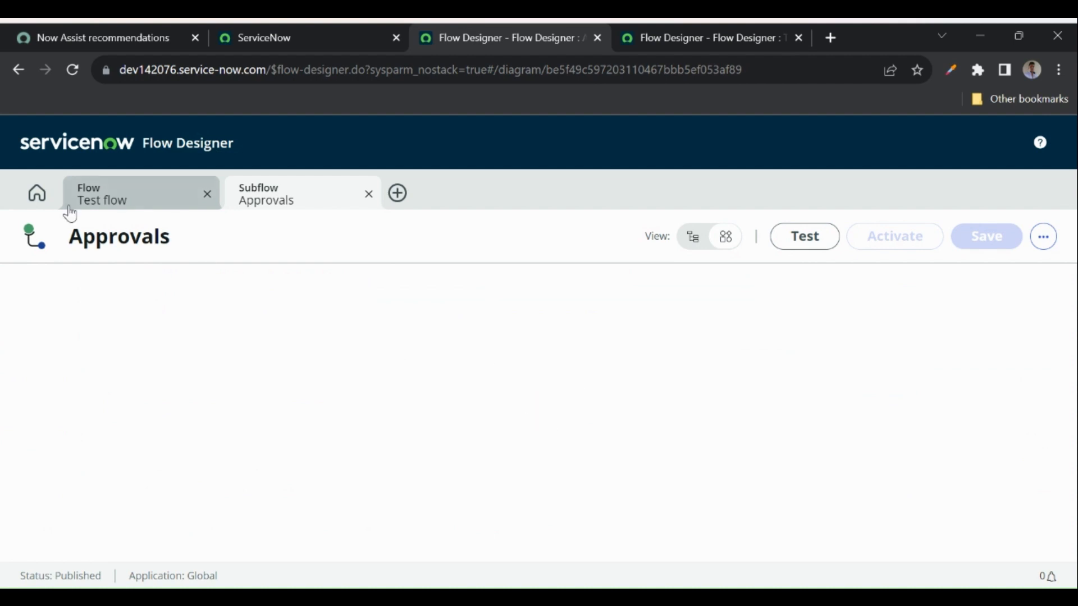
# - Open Test subflow from the list of subflows on the home page
pyautogui.click(37, 194)
pyautogui.click(134, 248)
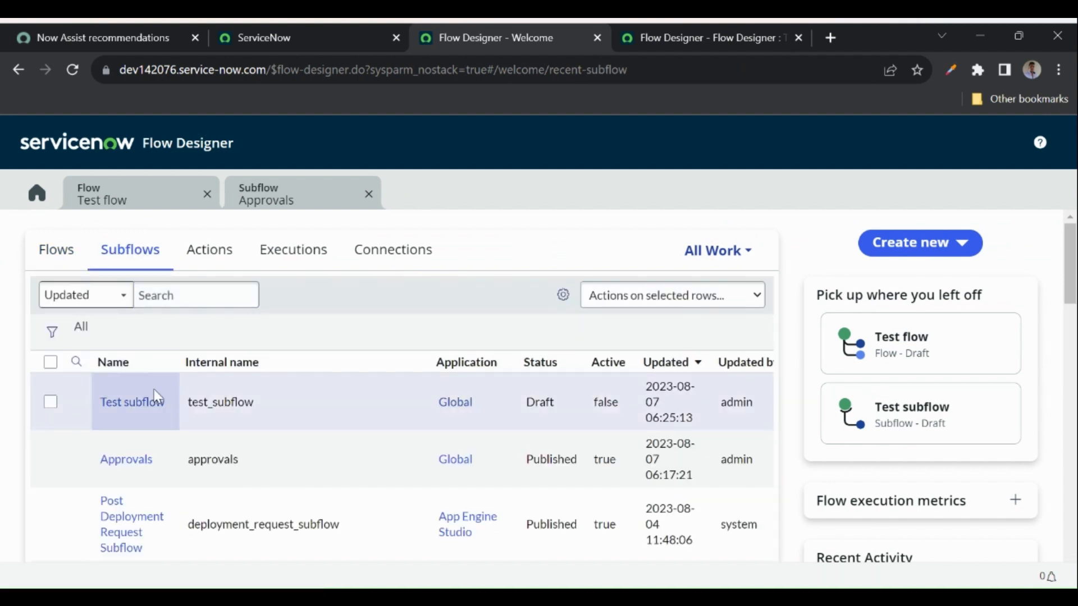
pyautogui.click(133, 402)
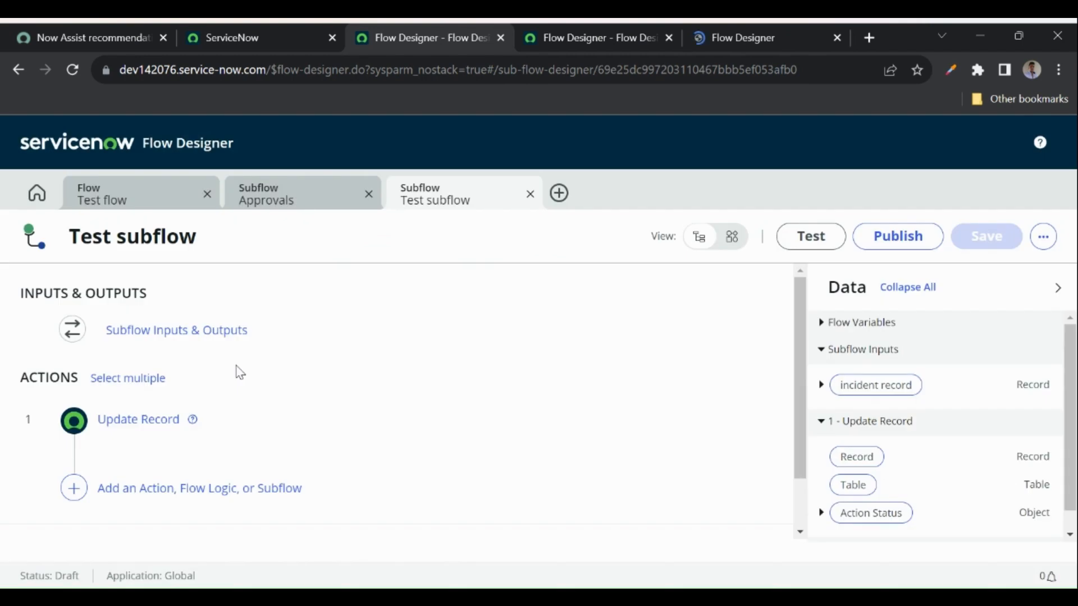
# - Glance at the Approvals subflow, return to Test subflow and switch it to diagram view
pyautogui.click(278, 209)
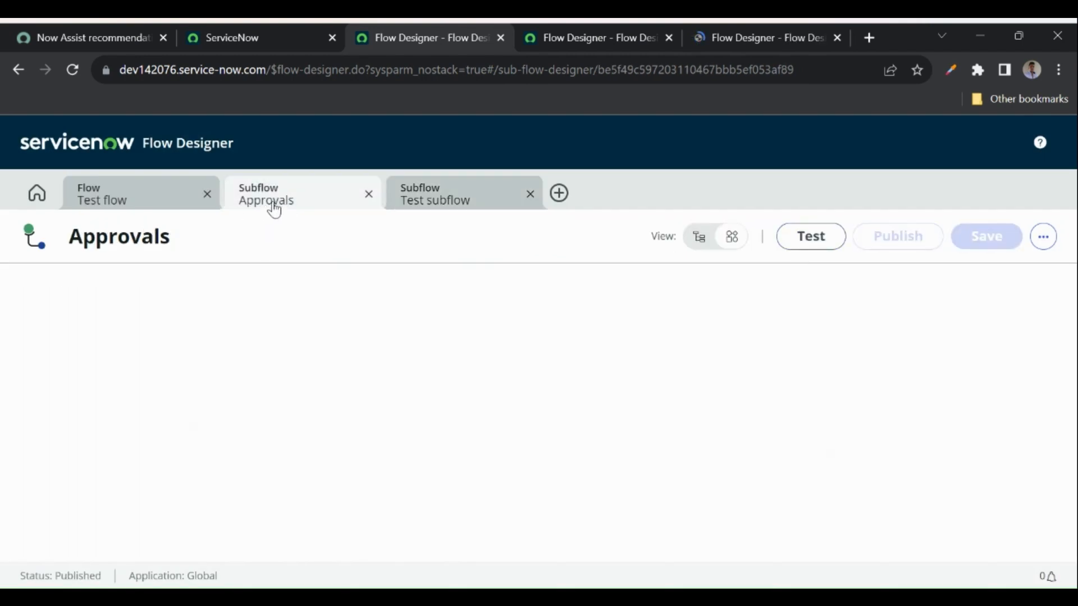
pyautogui.click(443, 207)
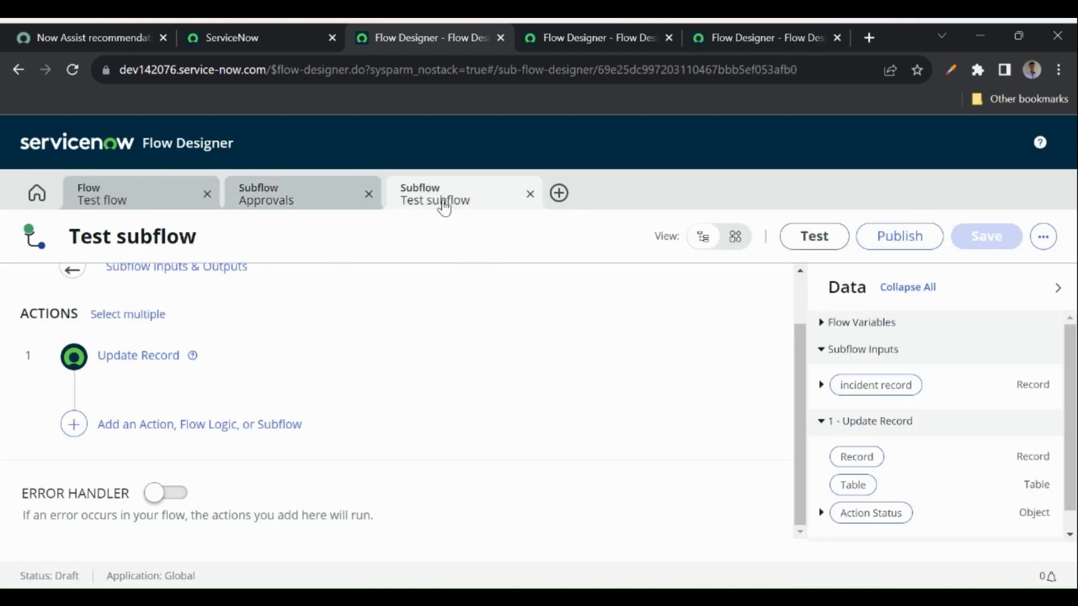
pyautogui.scroll(1, 286, 338)
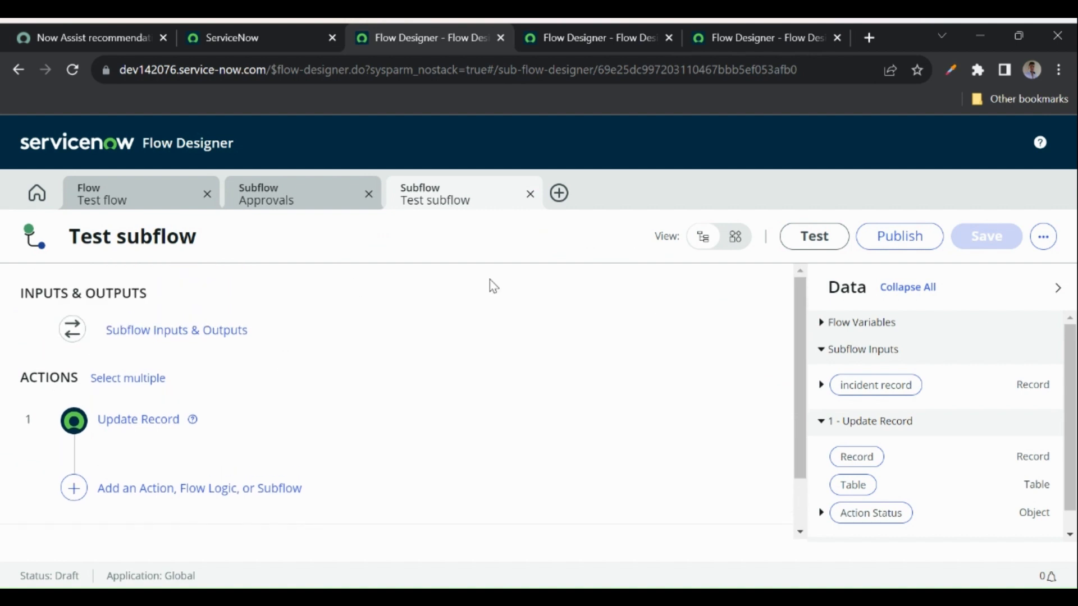
pyautogui.click(733, 239)
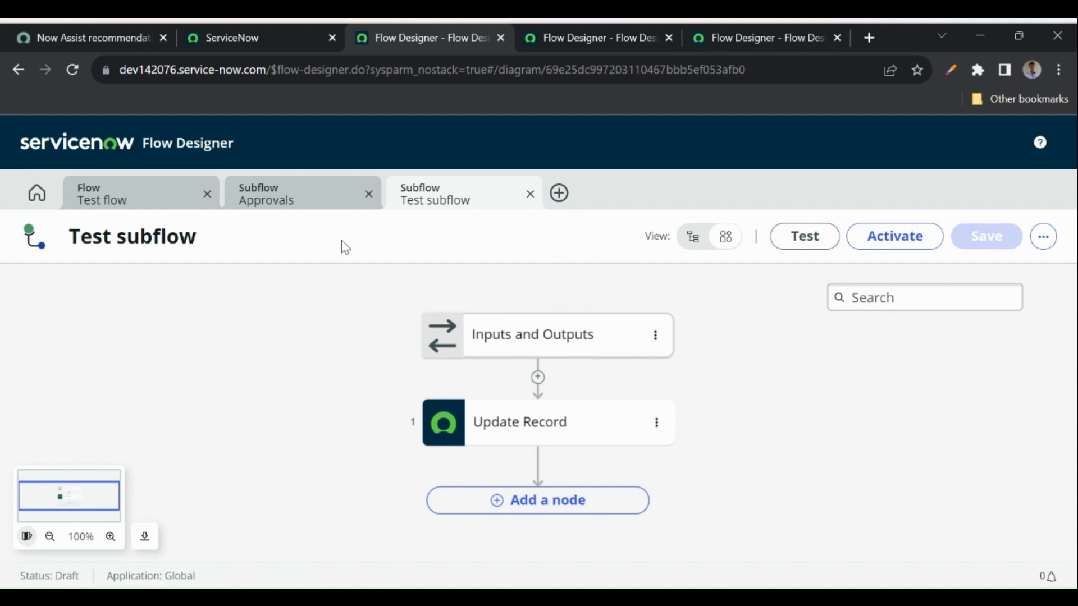
# - Review the Approvals subflow's inputs and actions in list view, and return to the Test subflow diagram
pyautogui.click(287, 205)
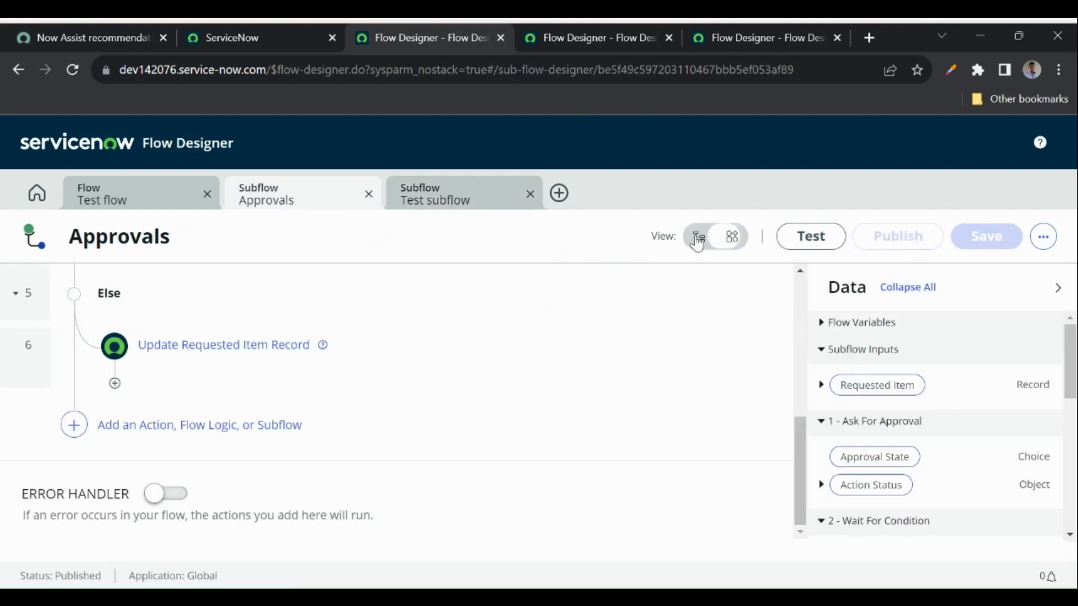
pyautogui.scroll(6, 393, 393)
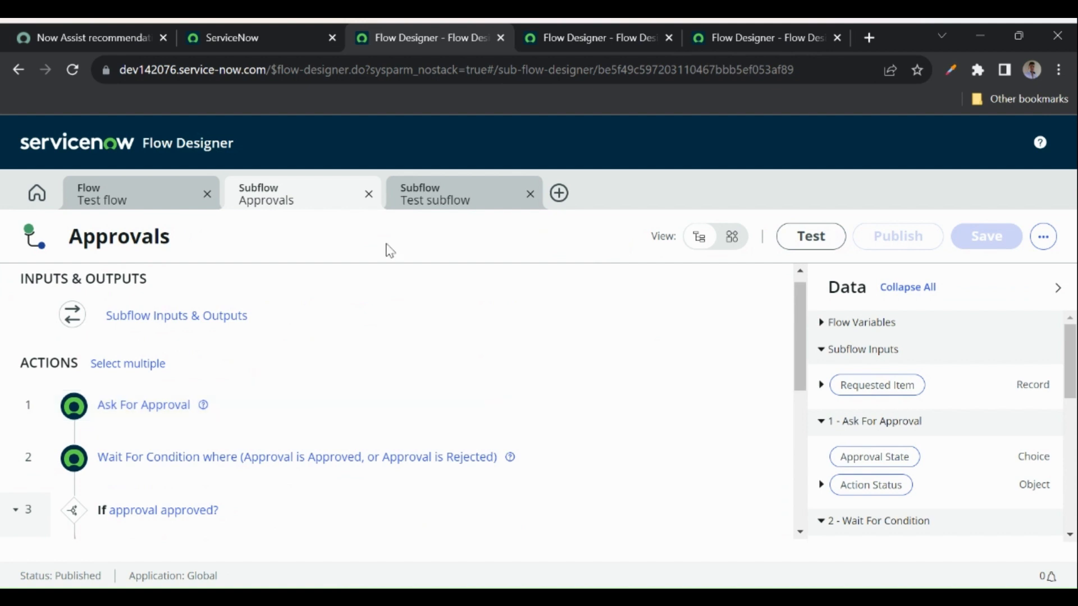
pyautogui.click(449, 202)
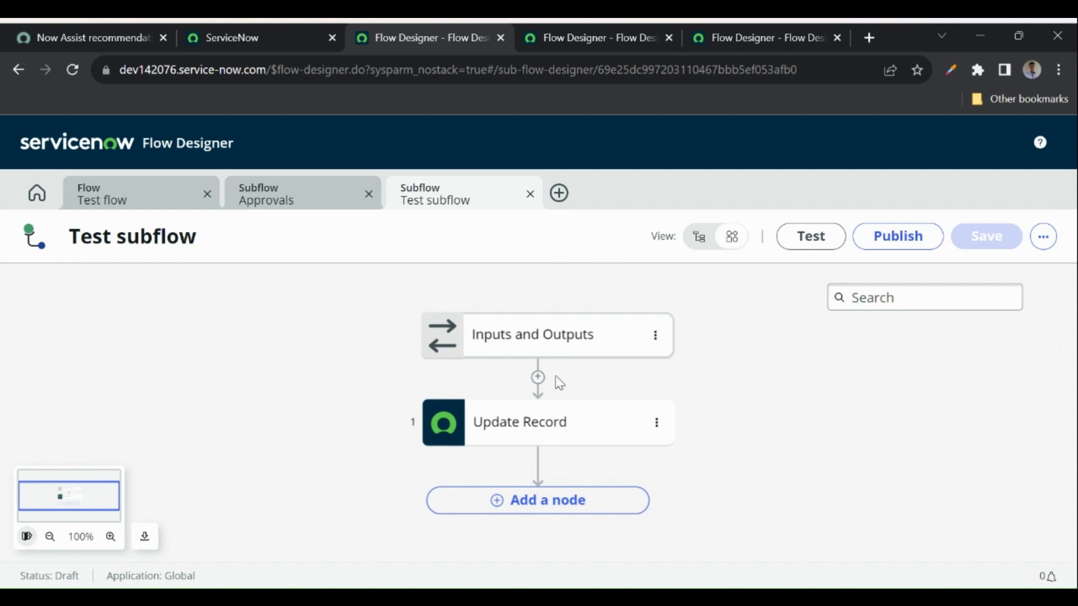
# - Add a new stage between Inputs and Outputs and Update Record, with stage name "Approval requested" and value "approval requested"
pyautogui.click(538, 380)
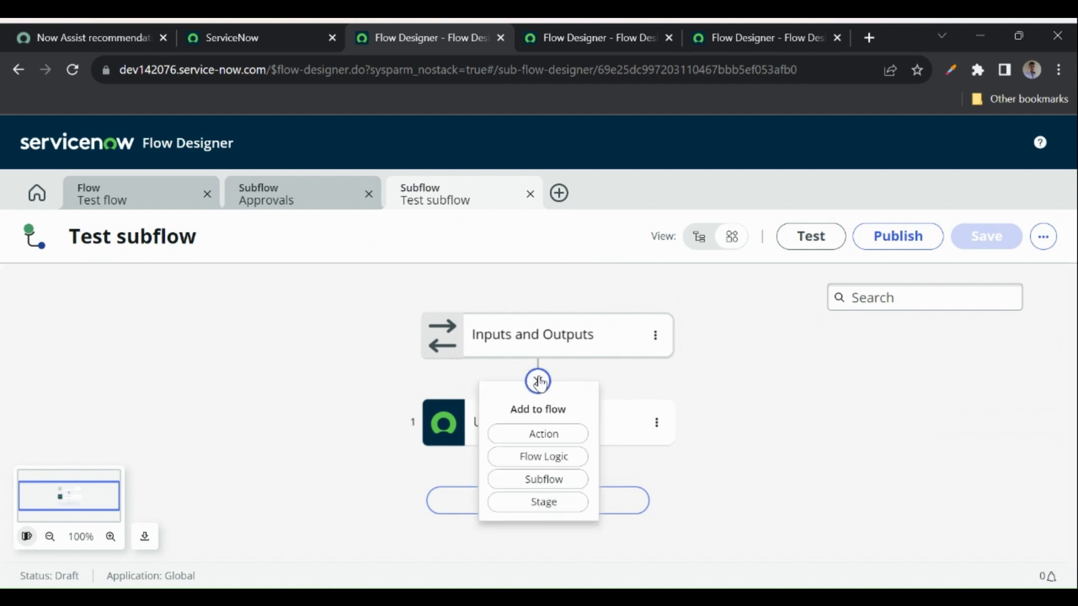
pyautogui.click(535, 503)
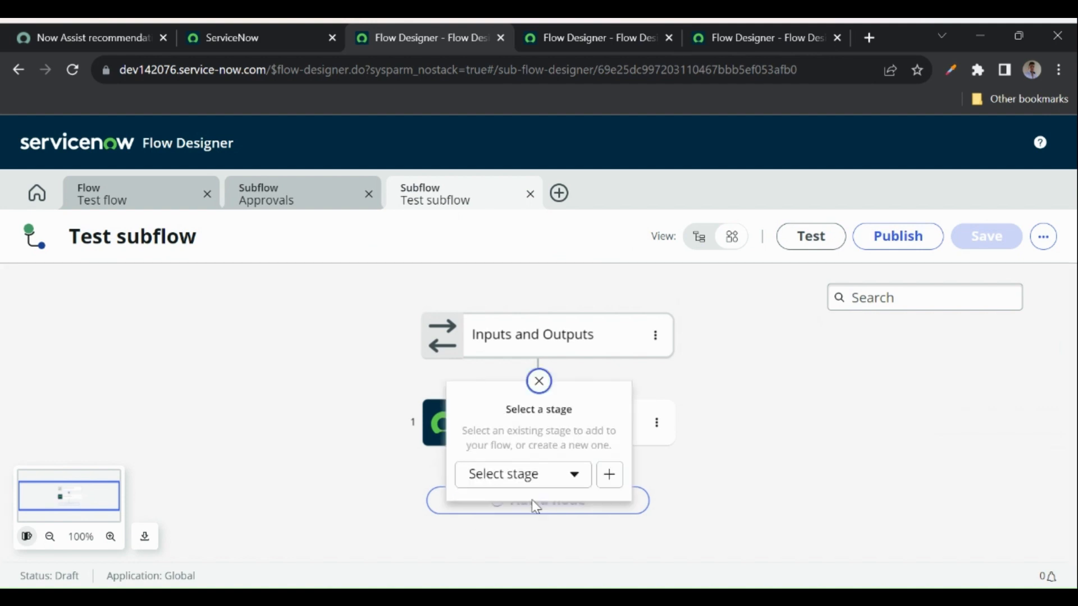
pyautogui.click(541, 483)
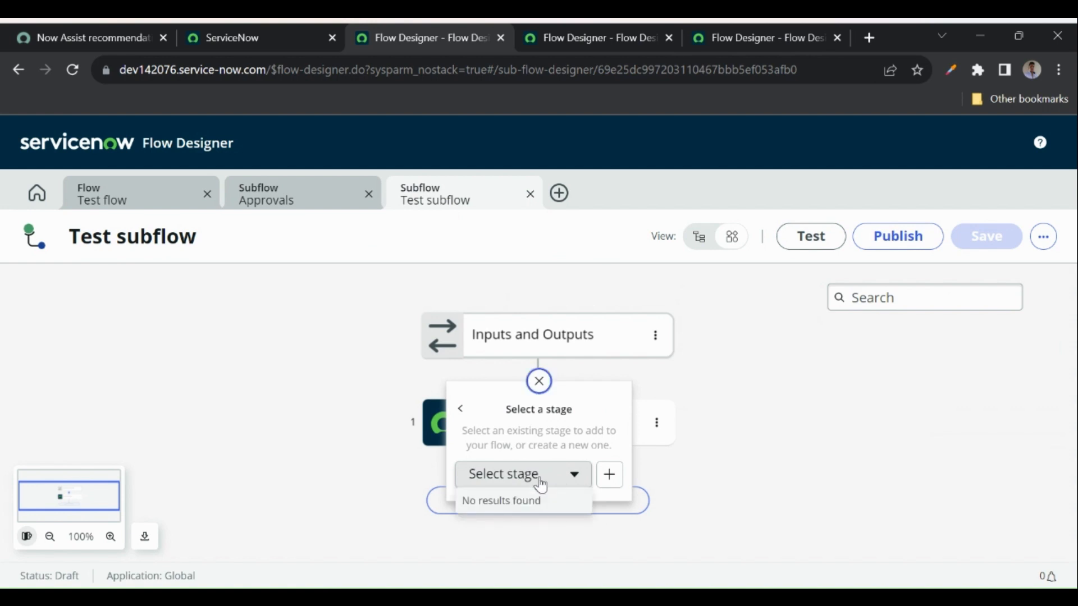
pyautogui.click(610, 479)
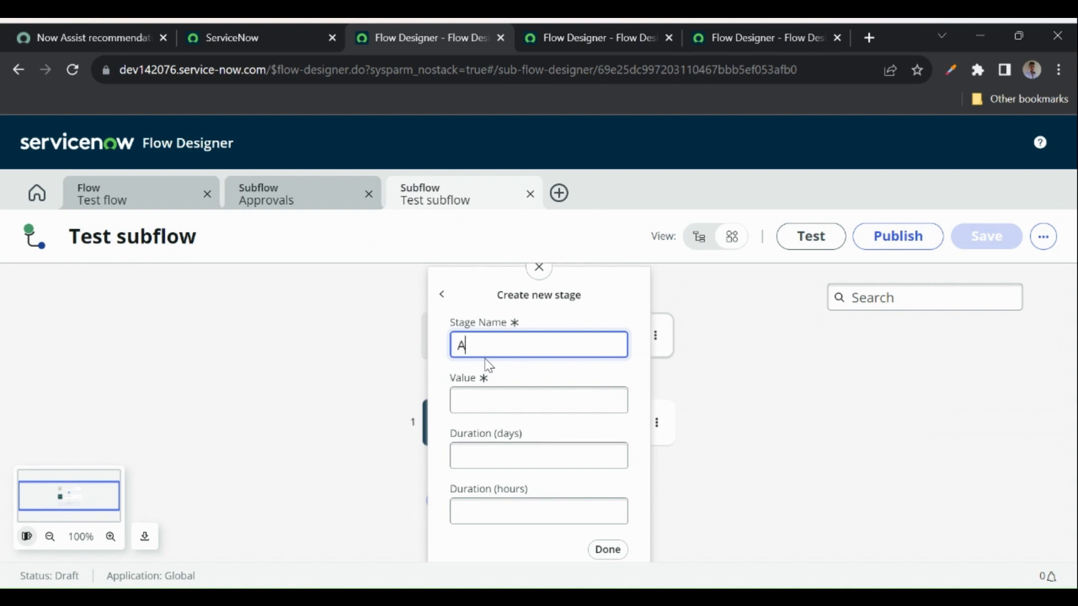
pyautogui.write('Approval requested')
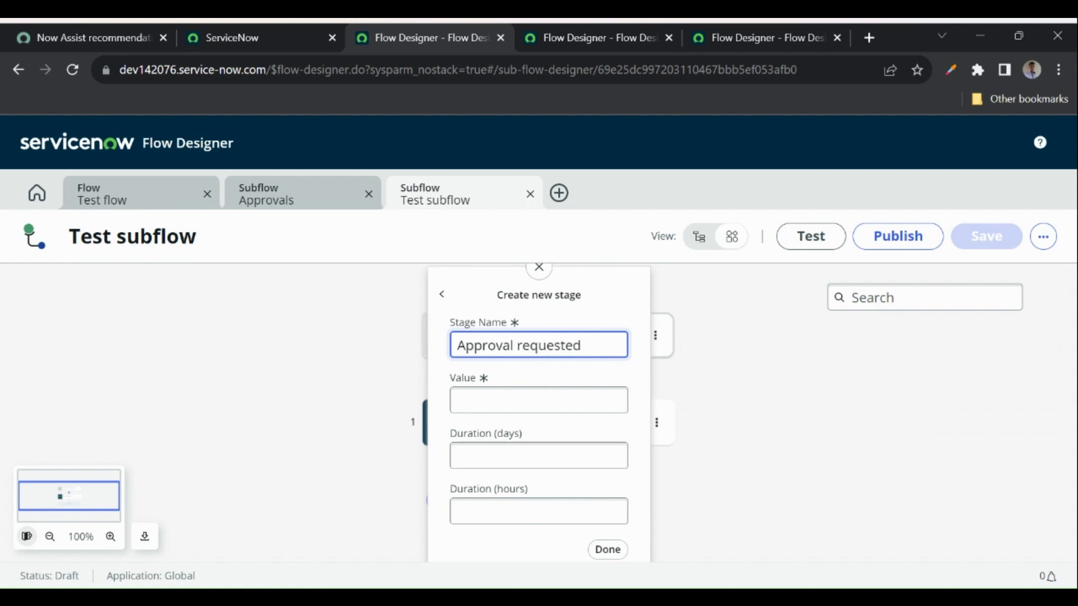
pyautogui.click(607, 549)
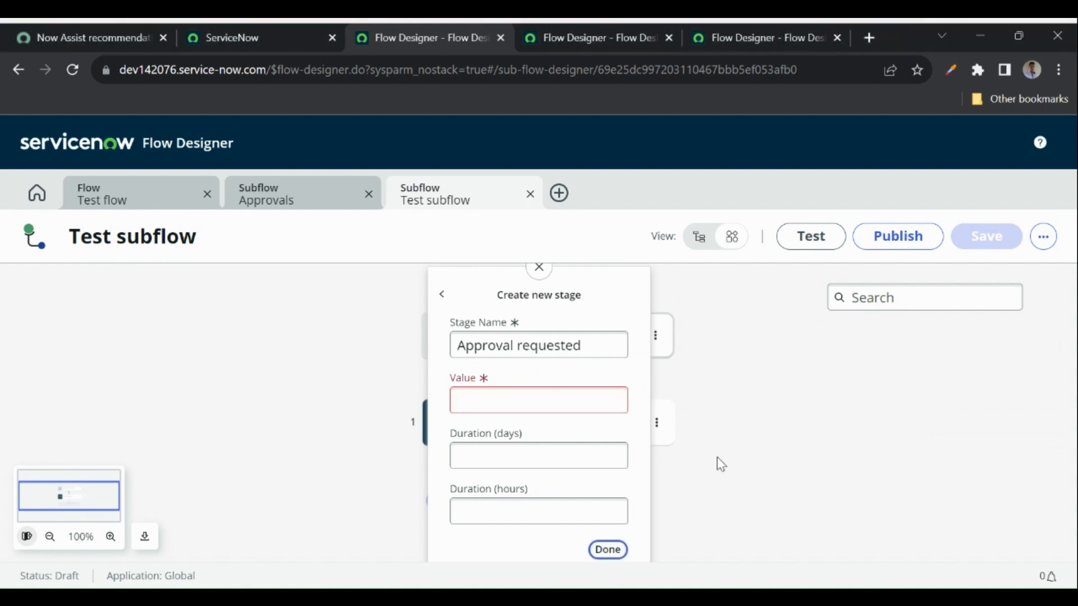
pyautogui.click(519, 403)
pyautogui.write('app')
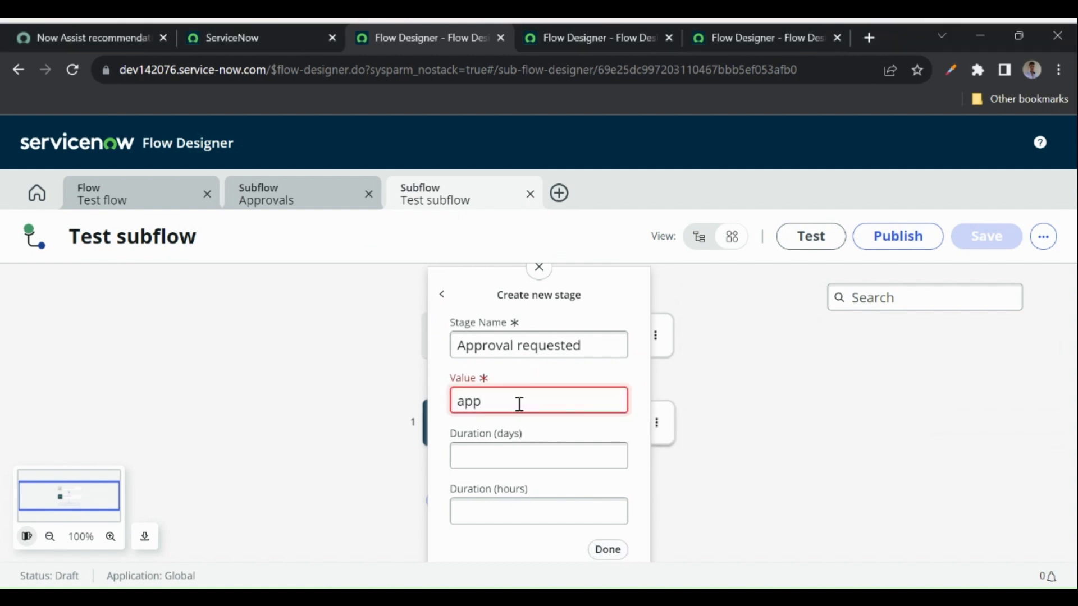
pyautogui.write('roval requested')
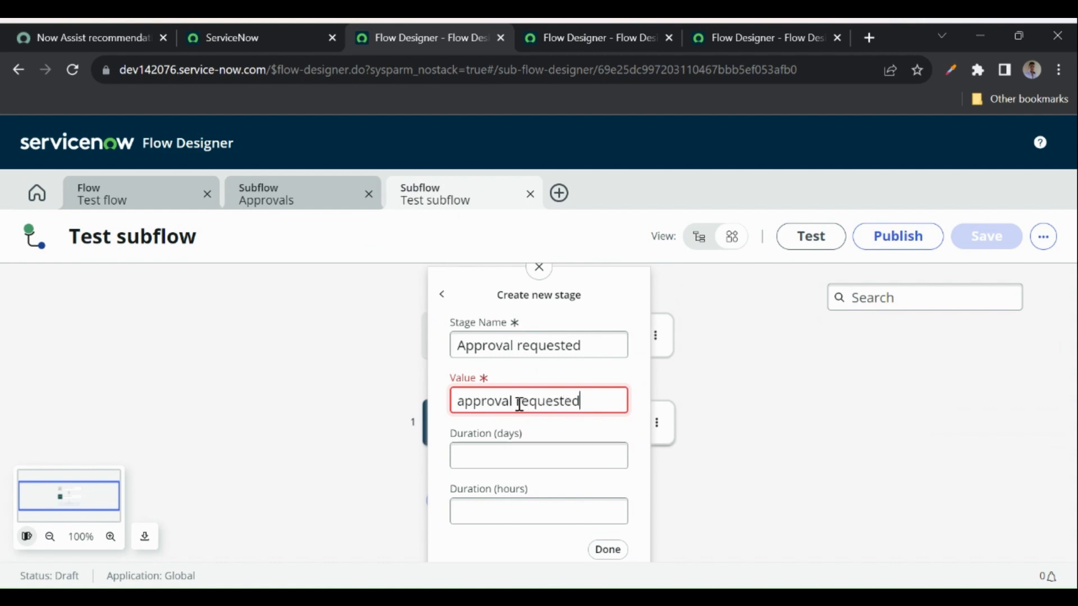
pyautogui.click(606, 549)
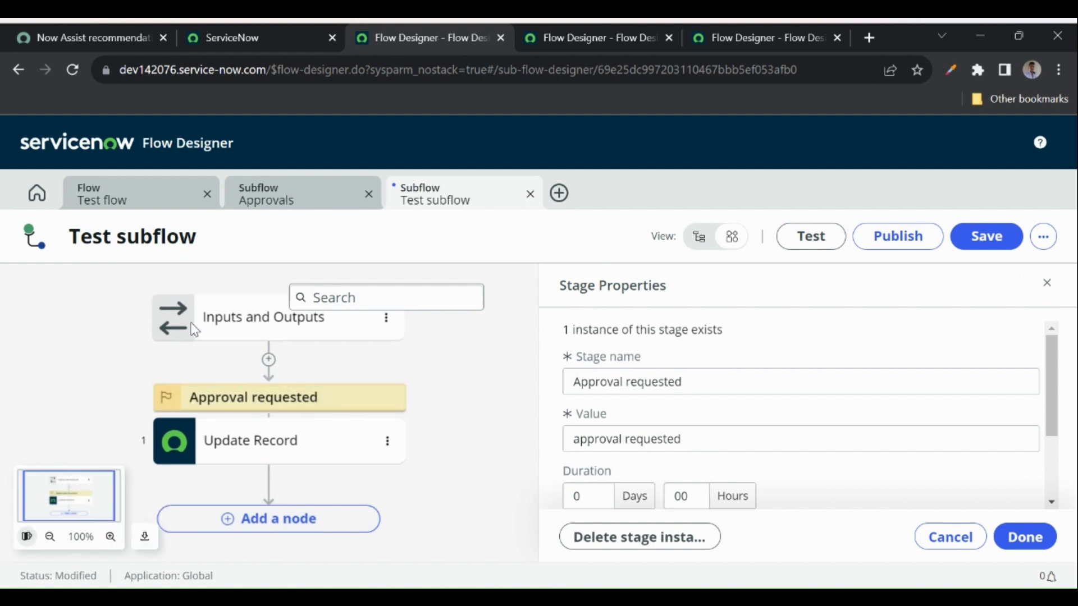
pyautogui.click(109, 212)
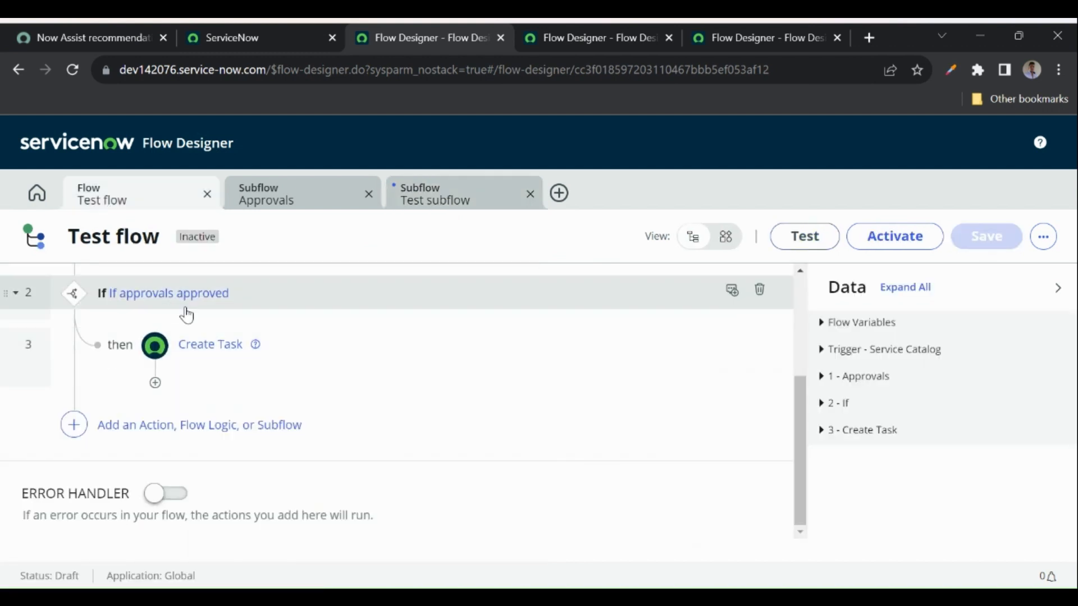
pyautogui.click(447, 210)
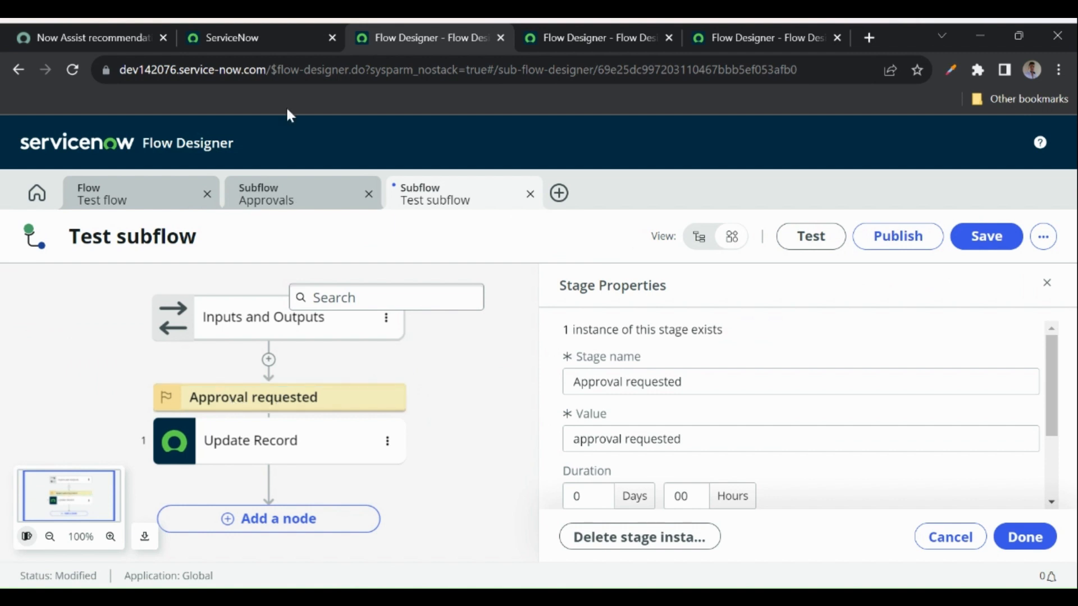
# - Open the Requested Items list with sc_req_item.LIST in the navigator and inspect the stage indicators of the Apple iPad 3 item
pyautogui.click(256, 49)
pyautogui.click(181, 136)
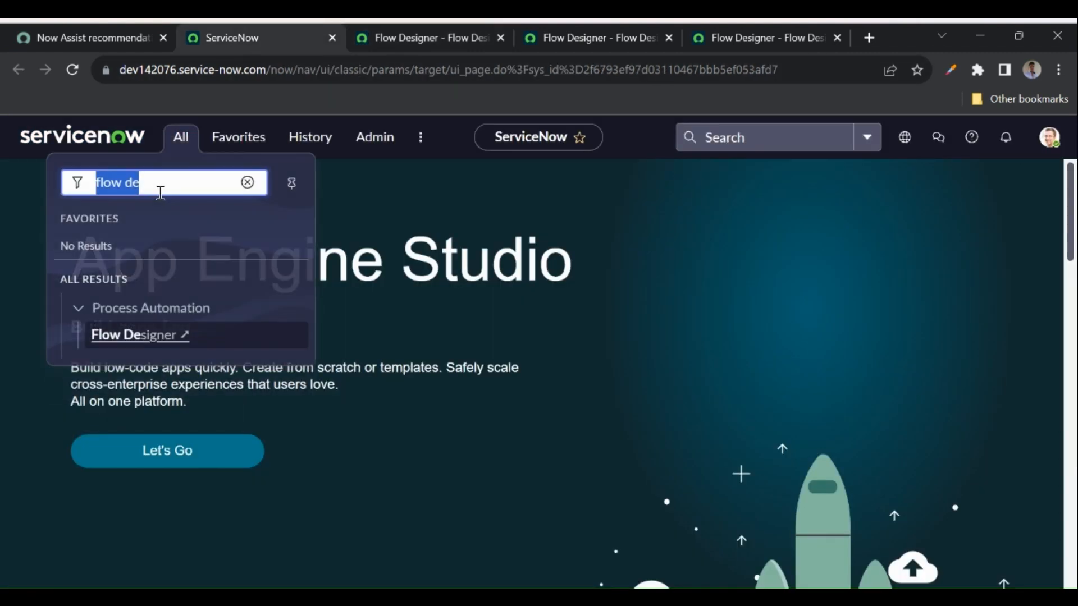
pyautogui.write('sc_req_item.LIST')
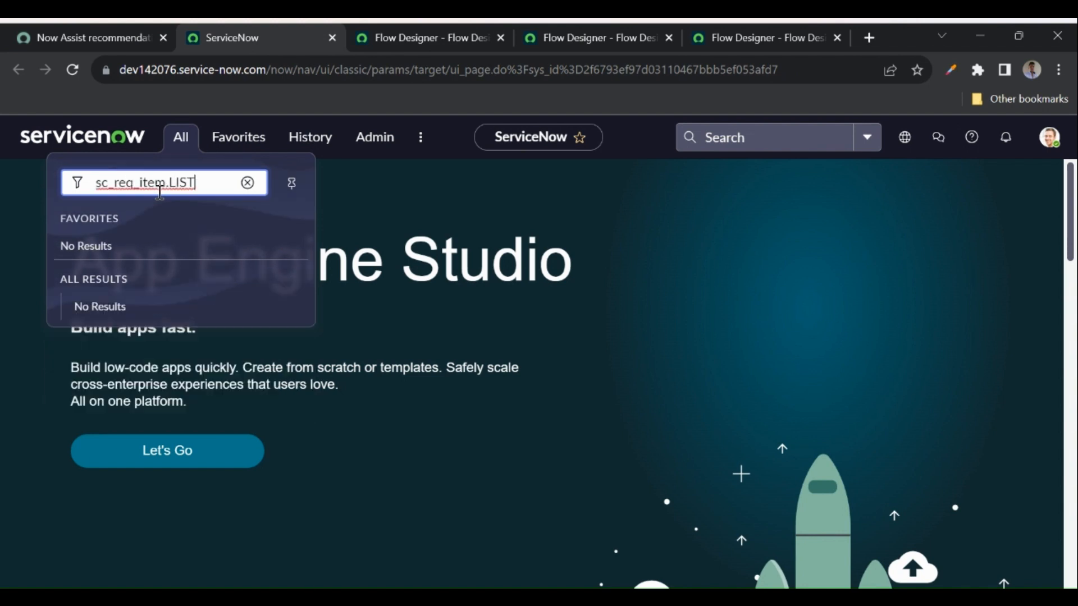
pyautogui.press('Return')
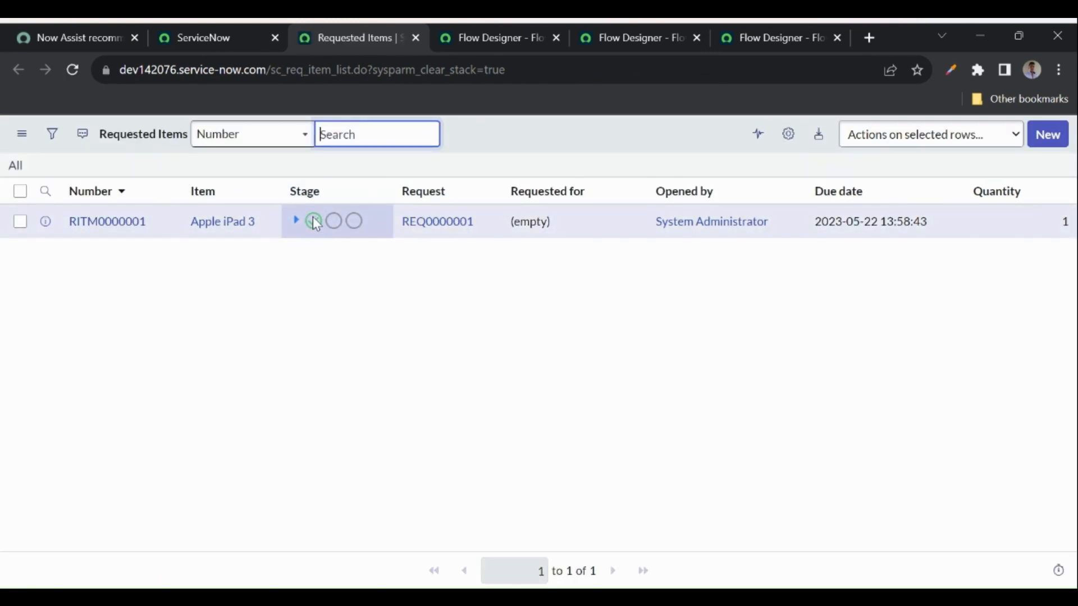
pyautogui.moveTo(312, 216)
pyautogui.moveTo(337, 230)
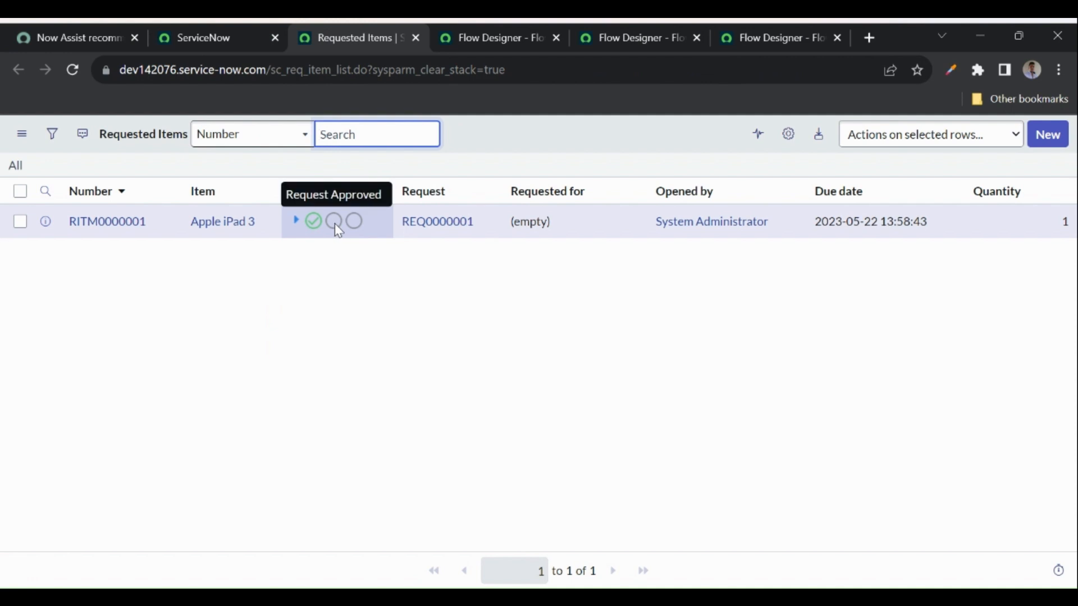
# - Compare the "Approval requested" stage in the Test subflow diagram with the stages in the Requested Items list
pyautogui.click(604, 37)
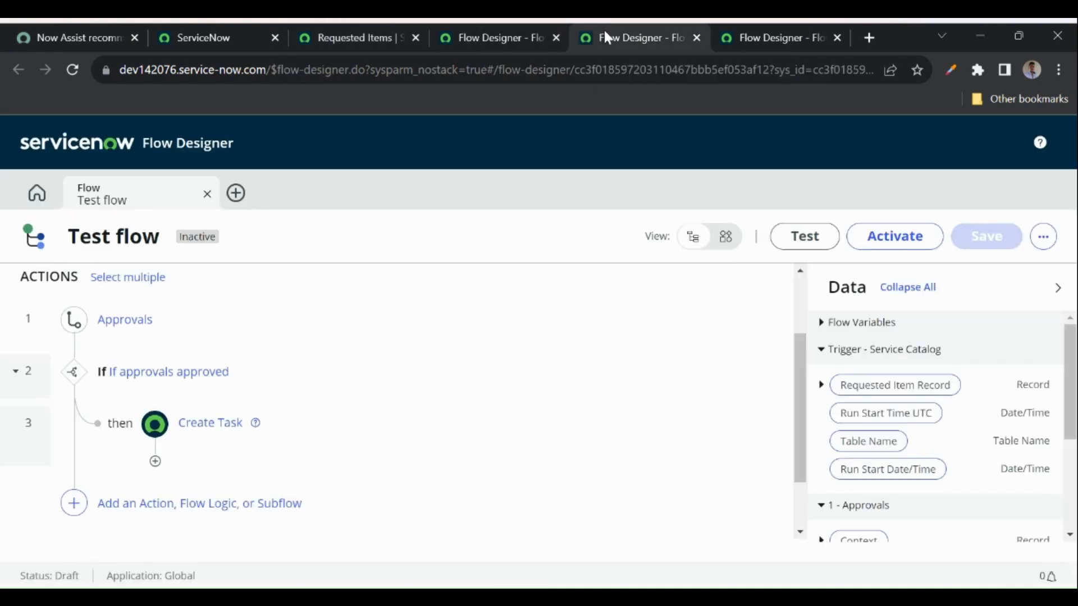
pyautogui.click(488, 43)
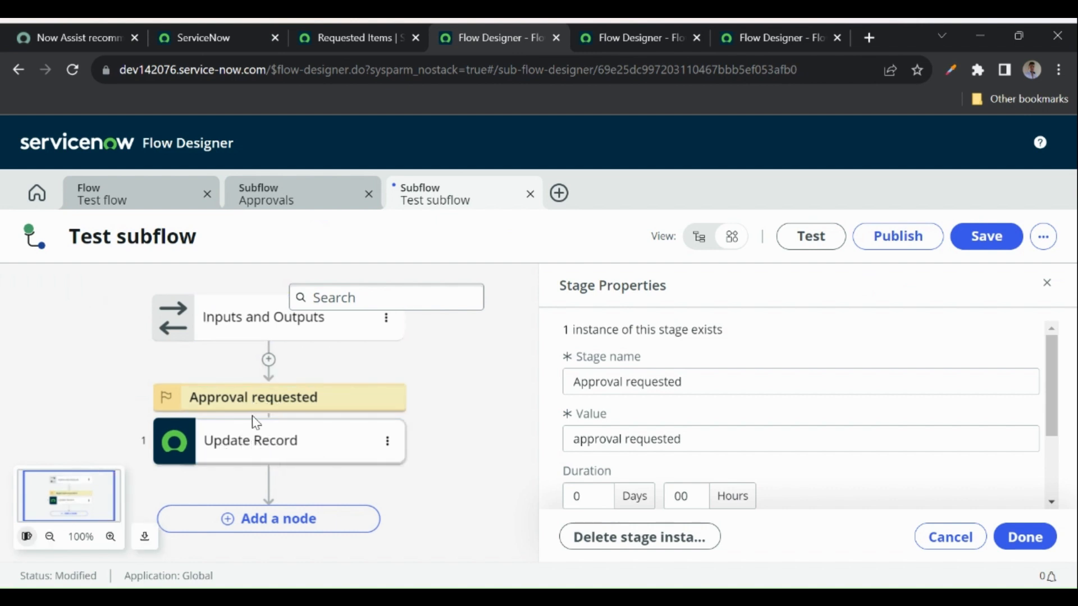
pyautogui.click(353, 38)
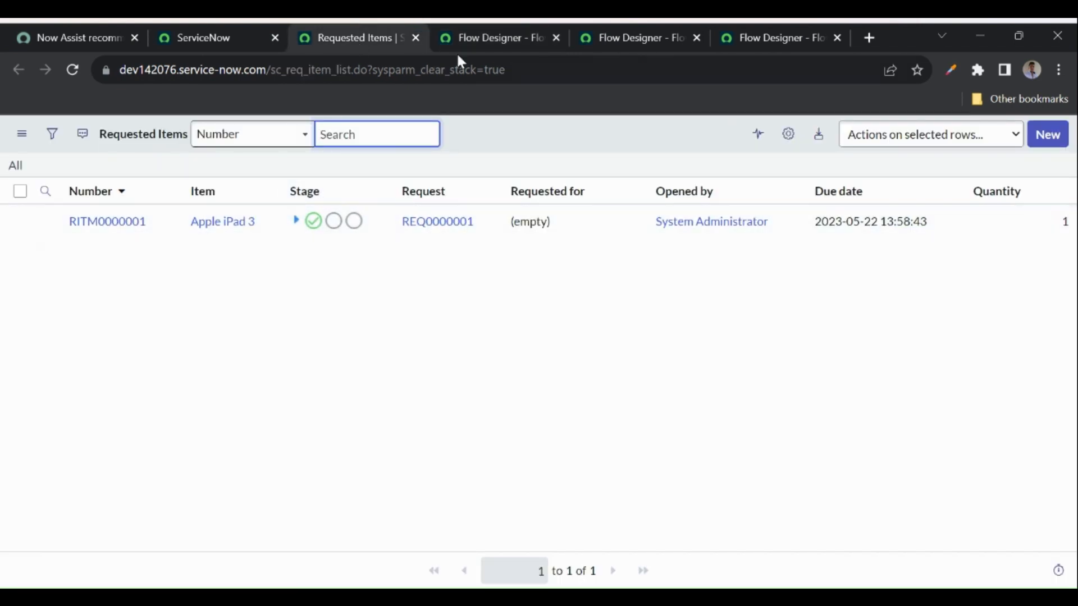
# - Return to Test flow in Flow Designer and show the choices for adding a component after the If block
pyautogui.click(480, 40)
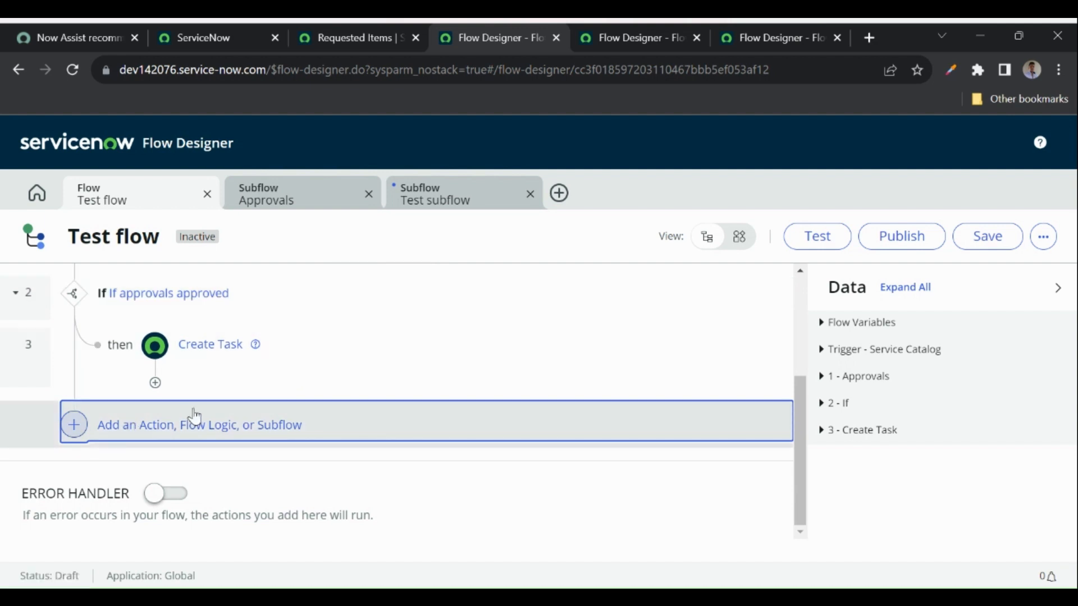
pyautogui.click(150, 429)
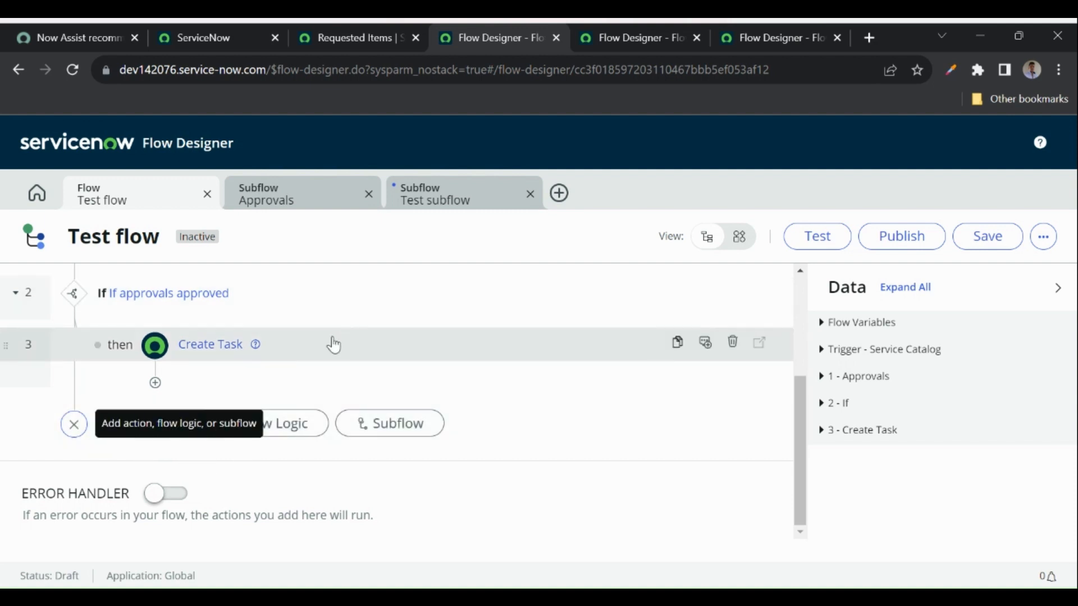
# - Read the Now Assist recommendations documentation page, from the recommended actions example through to the Flow preference section
pyautogui.click(54, 43)
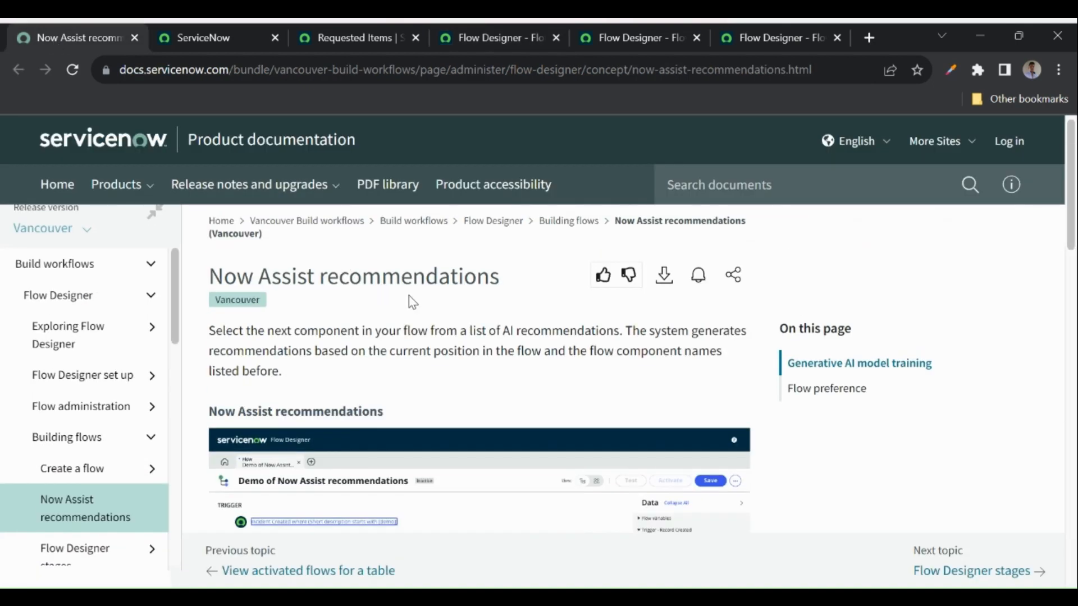
pyautogui.scroll(-1, 408, 296)
pyautogui.scroll(-3, 409, 301)
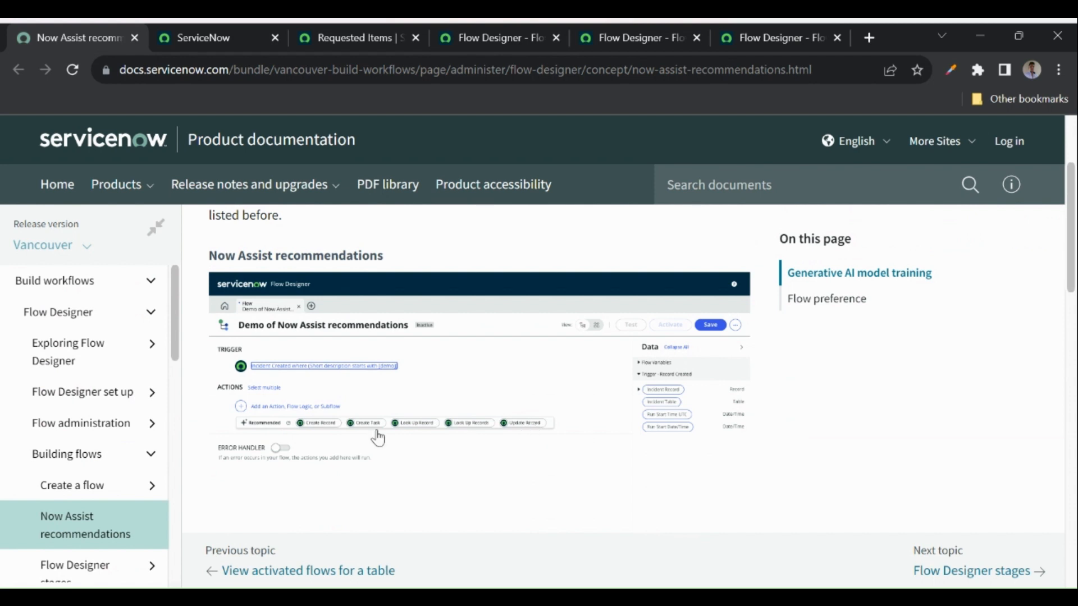
pyautogui.scroll(-6, 370, 435)
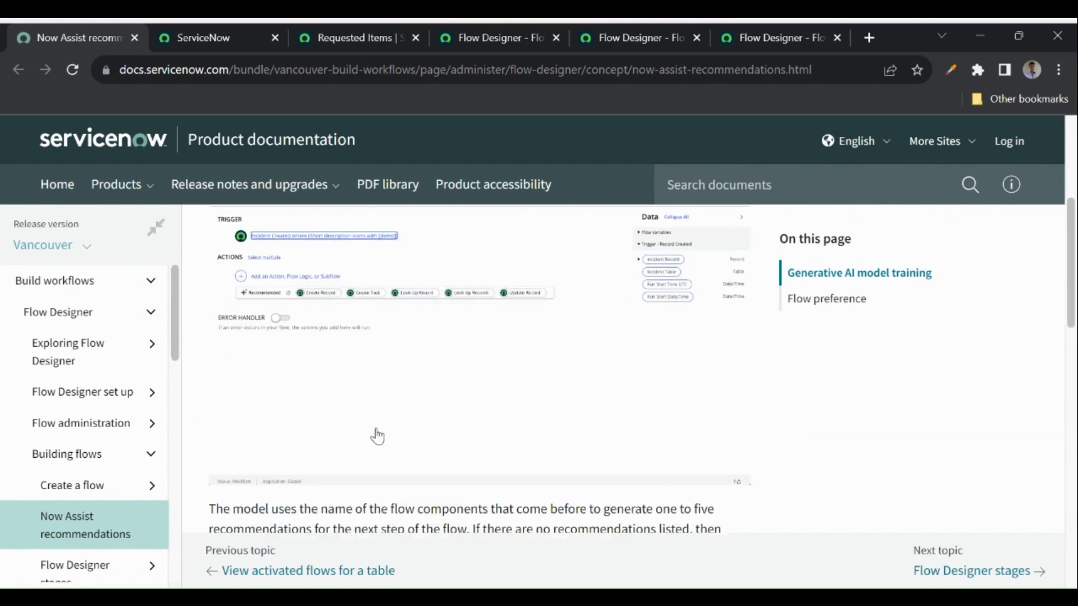
pyautogui.scroll(-5, 377, 436)
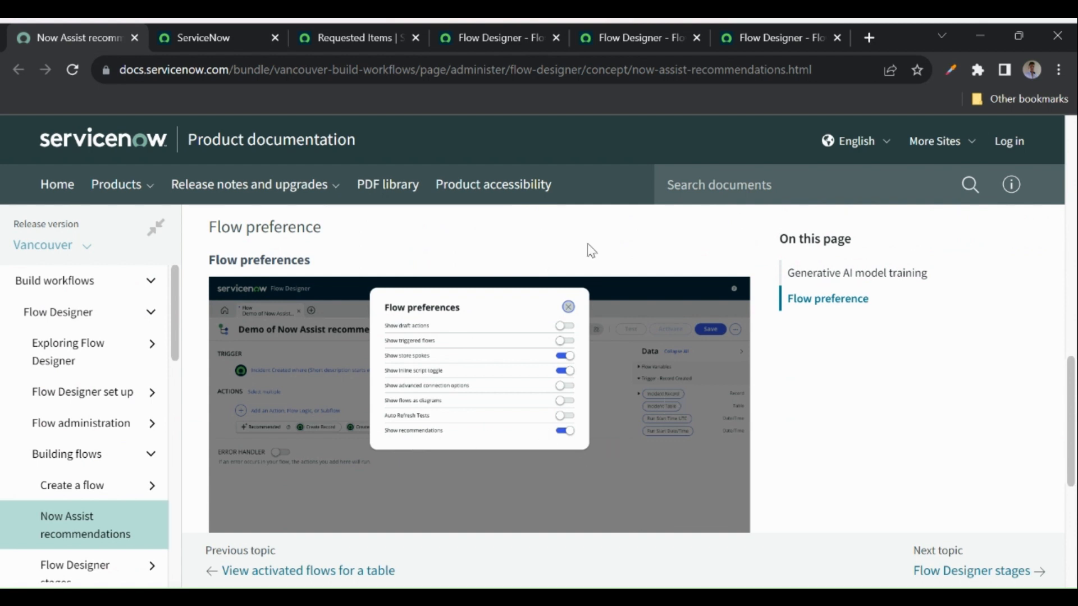
# - Go back to Test flow, check its Flow preferences for a recommendations option, and close the dialog
pyautogui.click(498, 42)
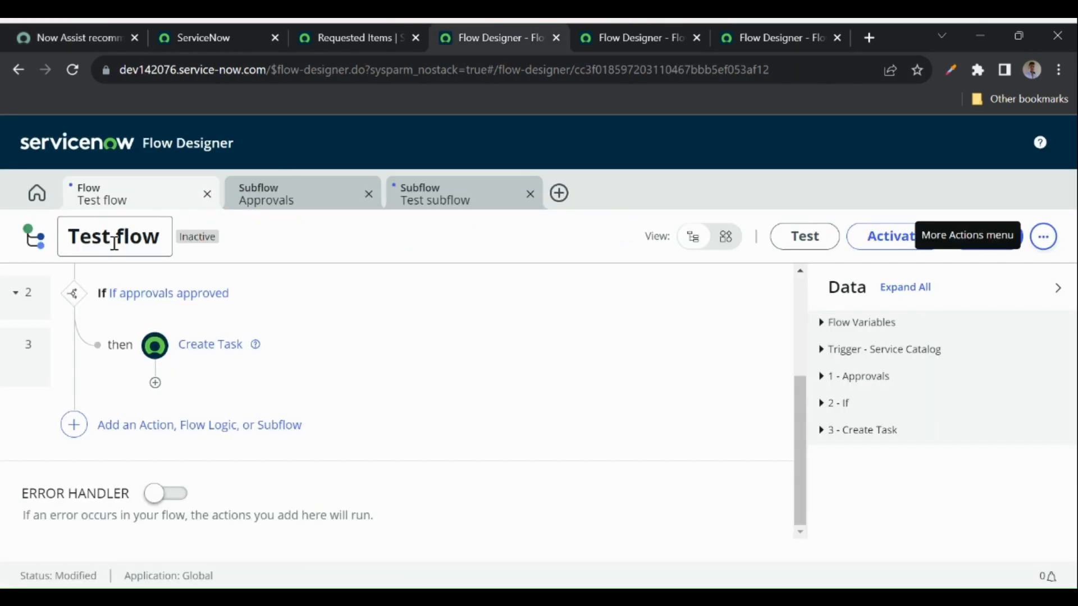
pyautogui.click(1043, 236)
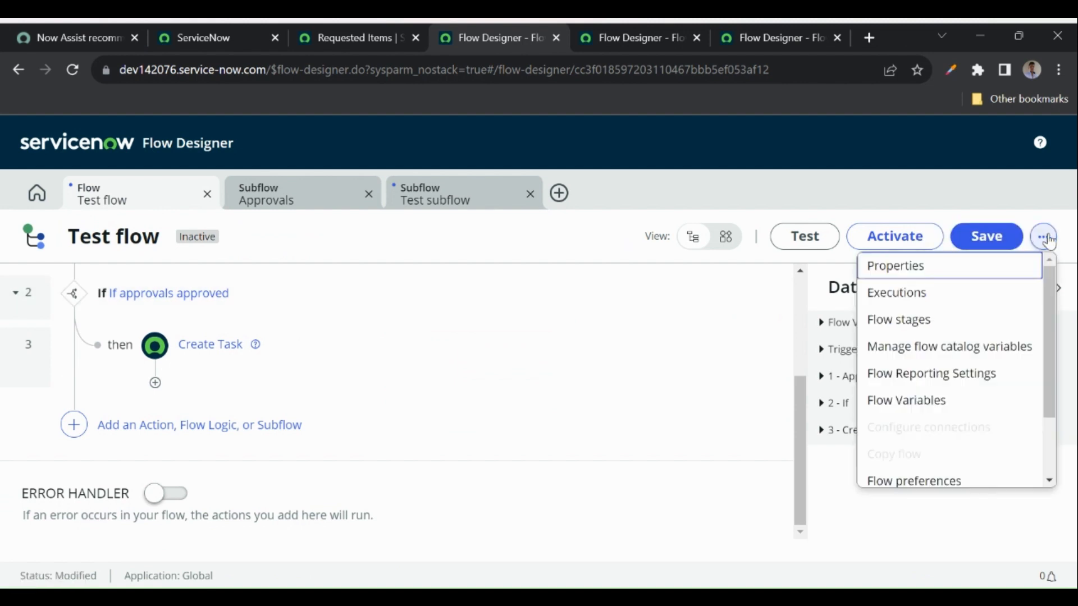
pyautogui.click(903, 482)
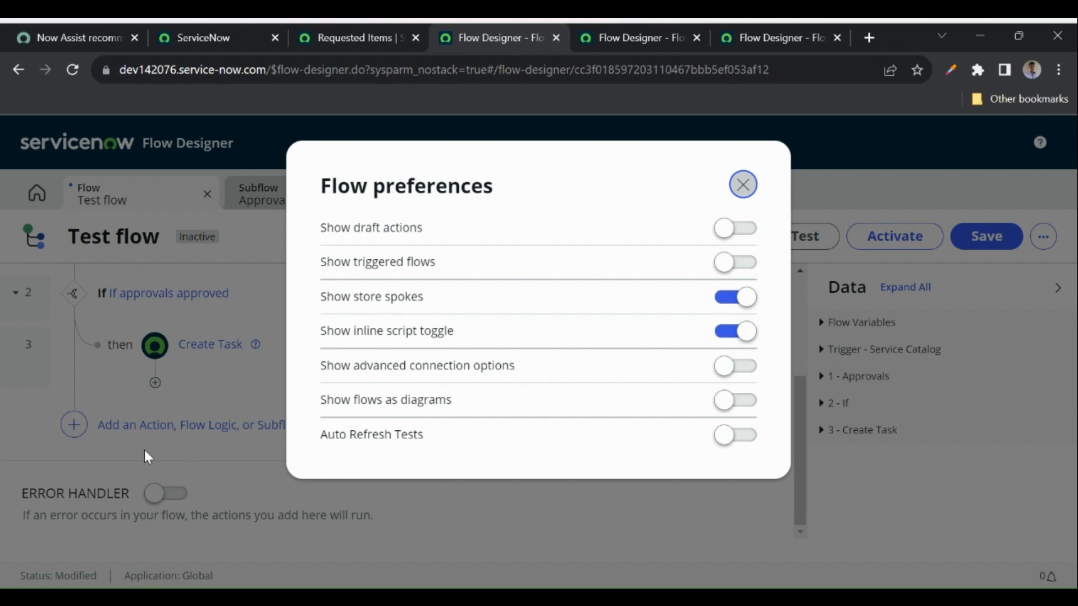
pyautogui.click(743, 185)
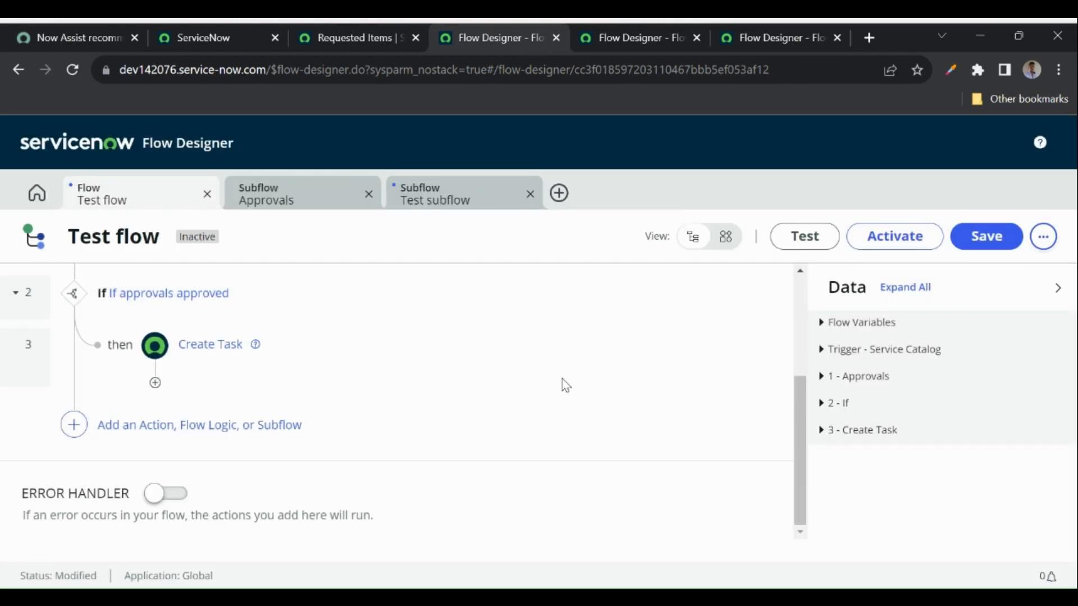